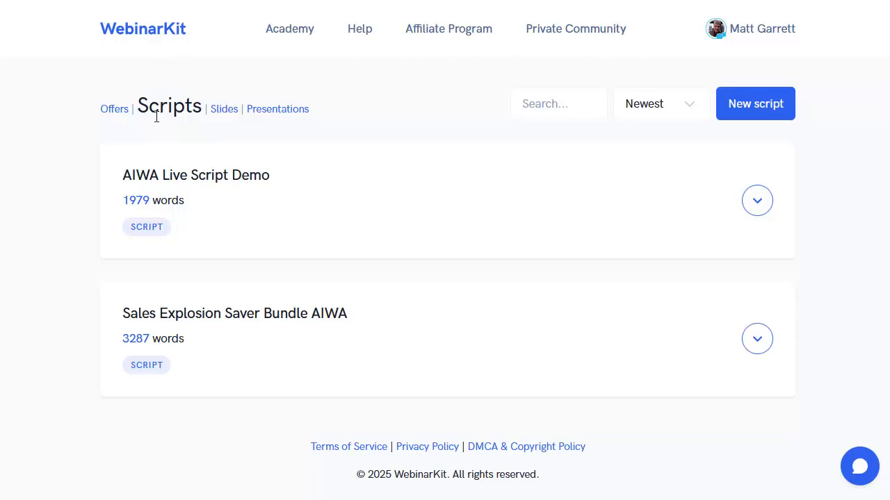
Create a new script and name it "Splittest Monkey"
left_click(744, 113)
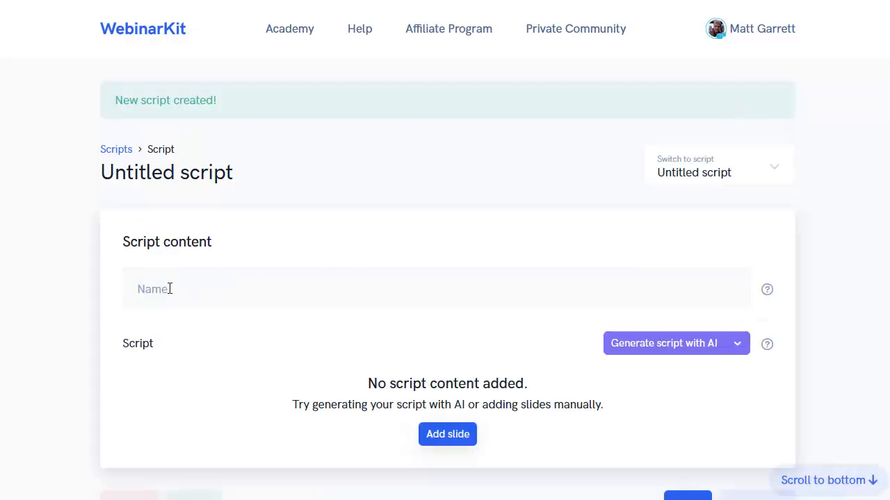
left_click(146, 293)
type("Splittest Monkey")
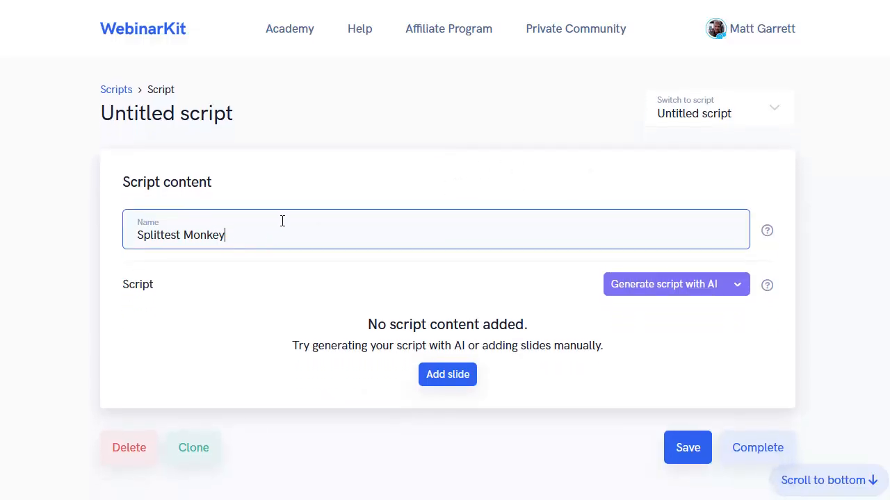
Open the AI script generator for the script and look through its guided prompt questions
left_click(740, 285)
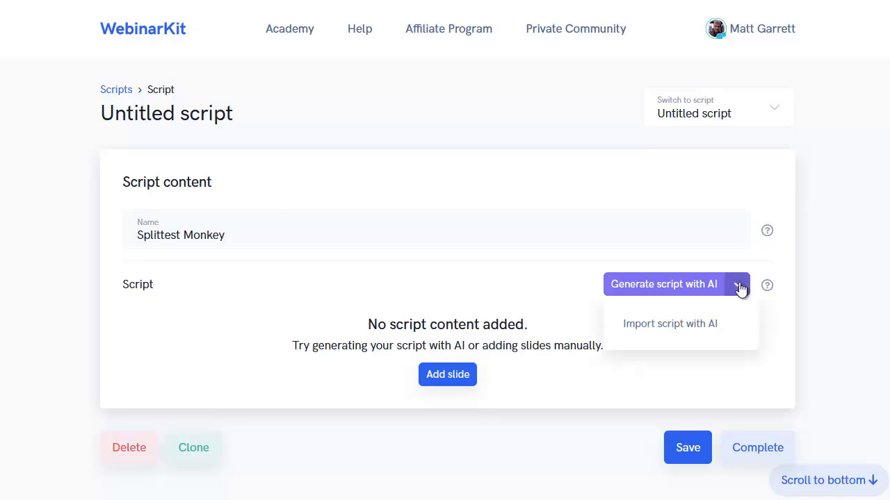
left_click(674, 286)
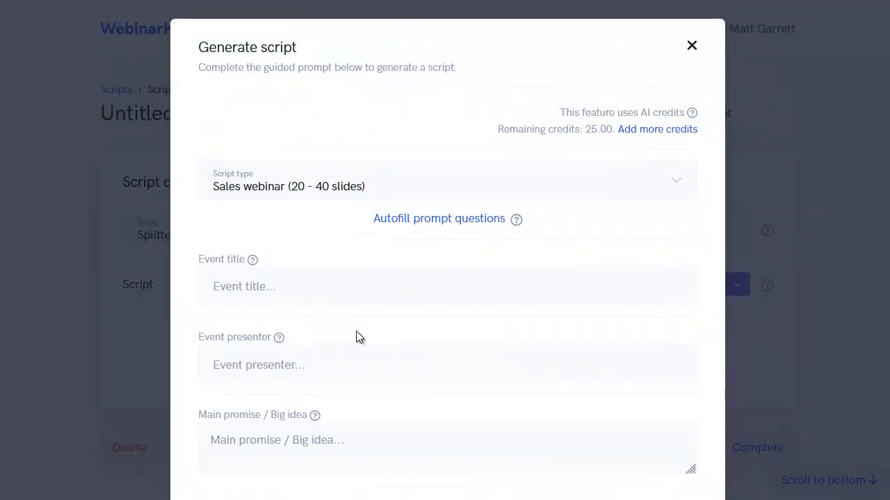
scroll(355, 338, "down", 7)
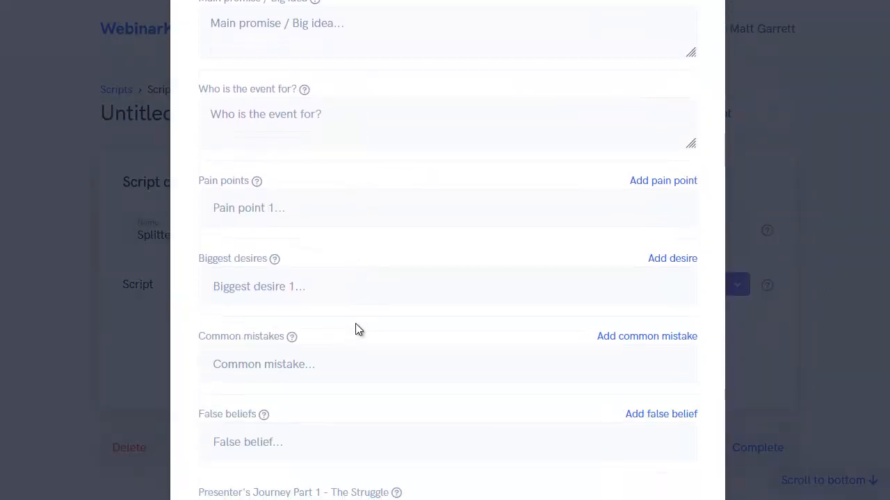
scroll(362, 285, "down", 6)
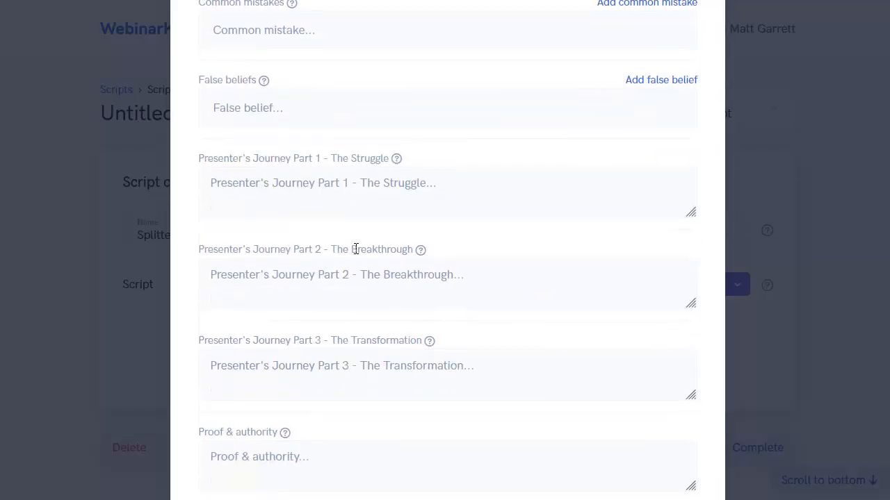
scroll(354, 251, "down", 6)
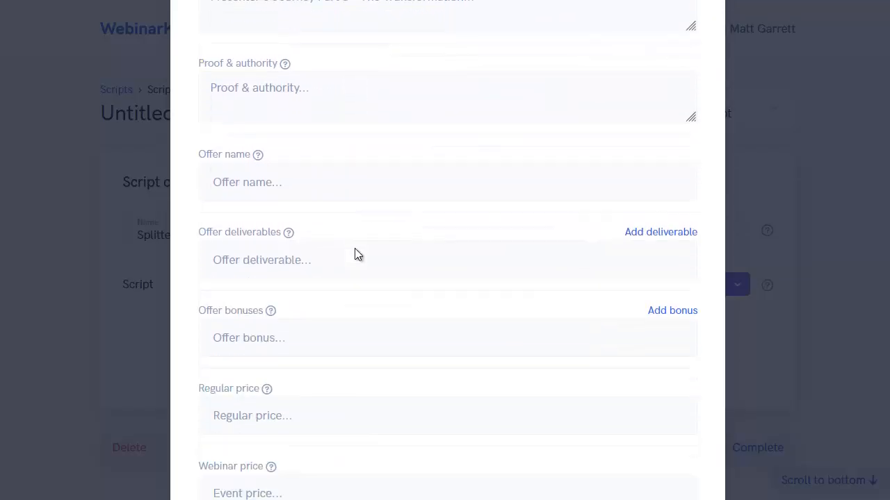
scroll(354, 251, "down", 6)
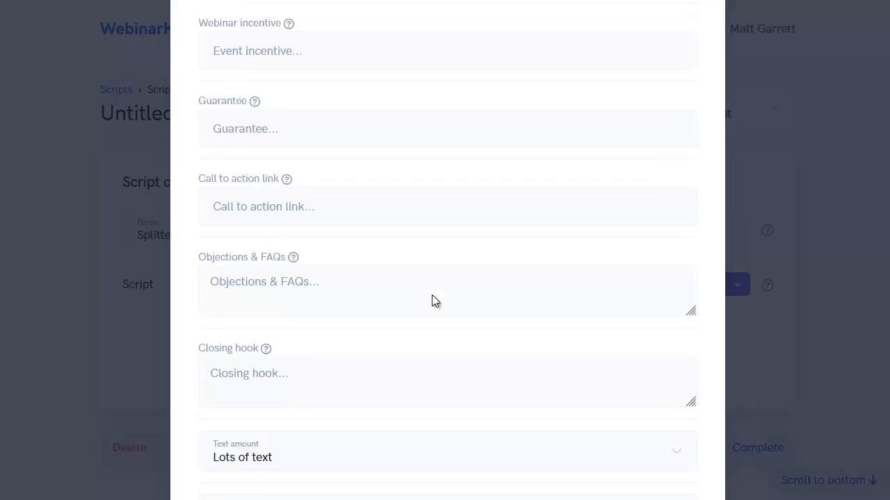
scroll(434, 294, "up", 15)
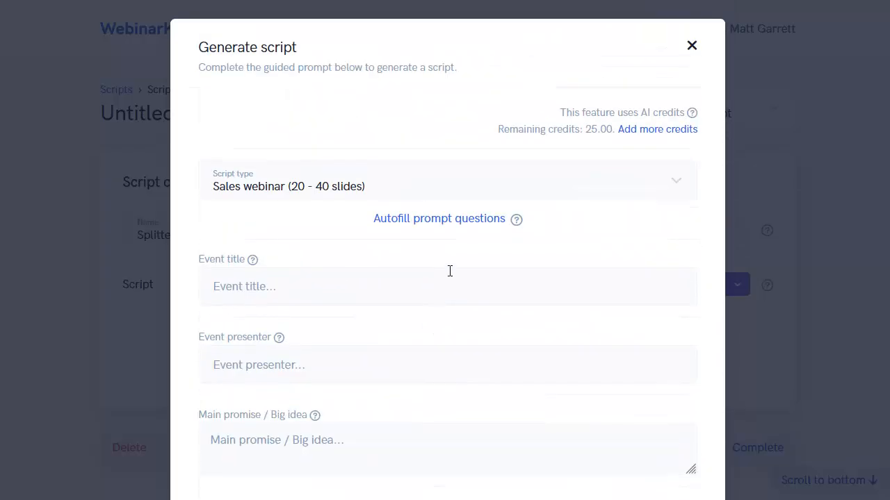
left_click(452, 219)
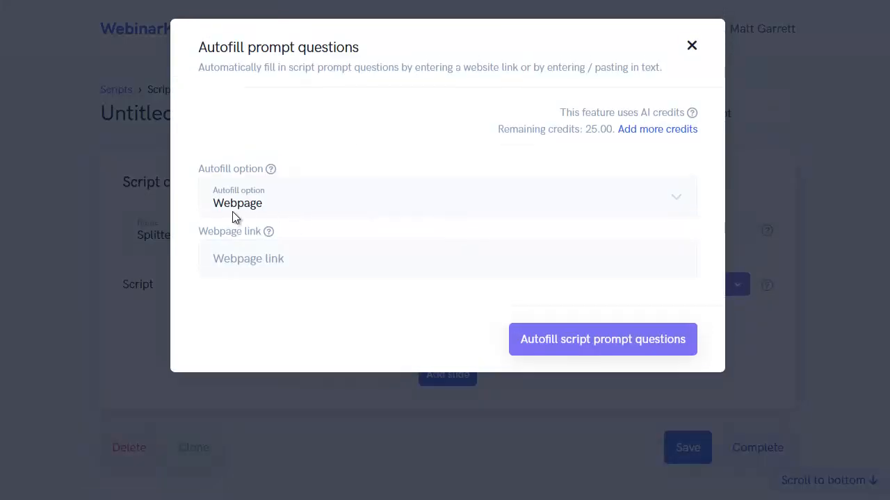
left_click(257, 259)
type("https://splittestmonkey.com/v3/index.html")
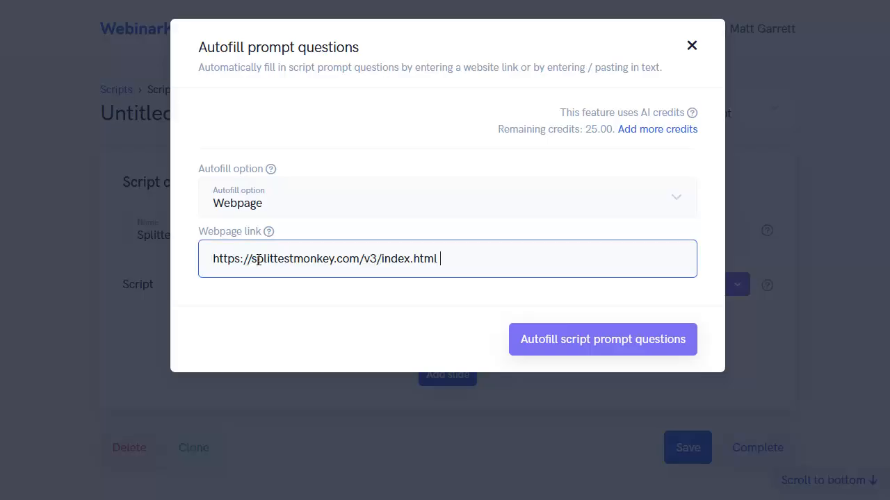
left_click(616, 346)
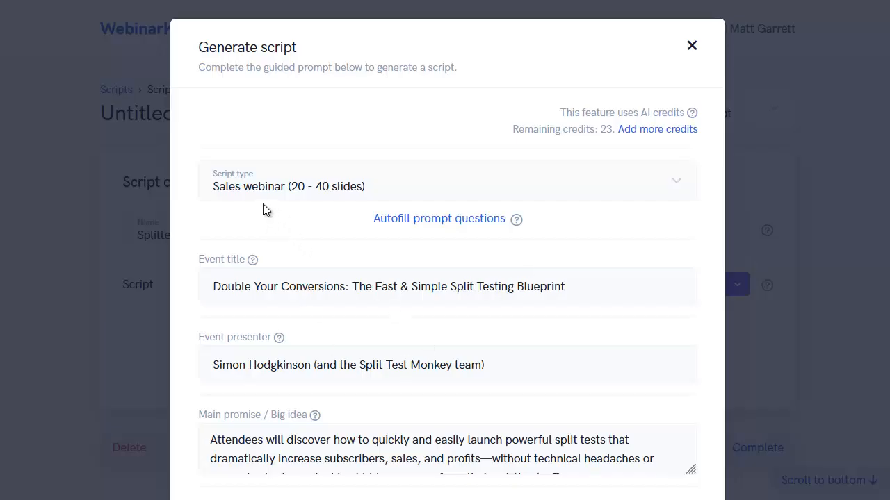
Examine the available script types and review the autofilled answers, from event title to closing hook, plus the text and image amount settings
left_click(676, 181)
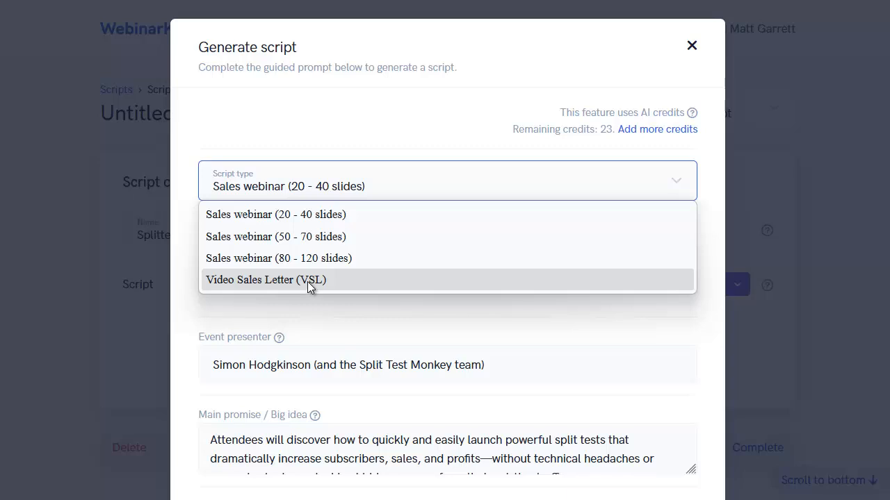
left_click(329, 316)
scroll(384, 262, "down", 5)
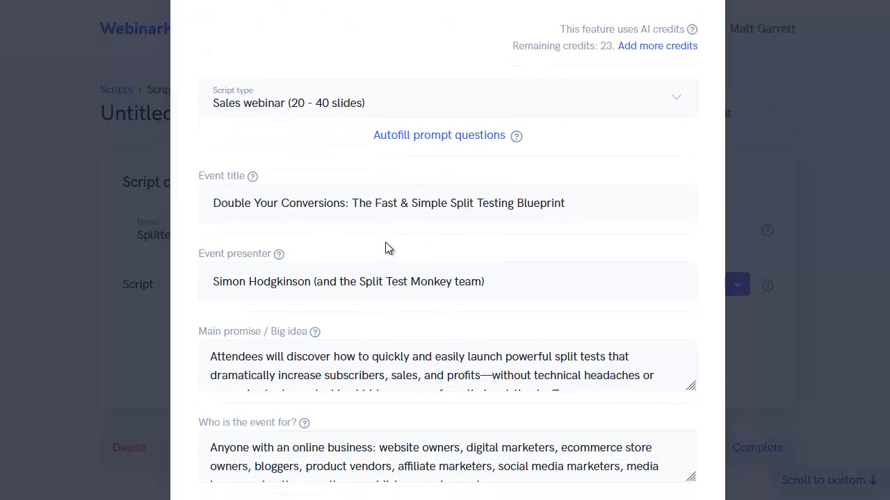
scroll(388, 236, "down", 2)
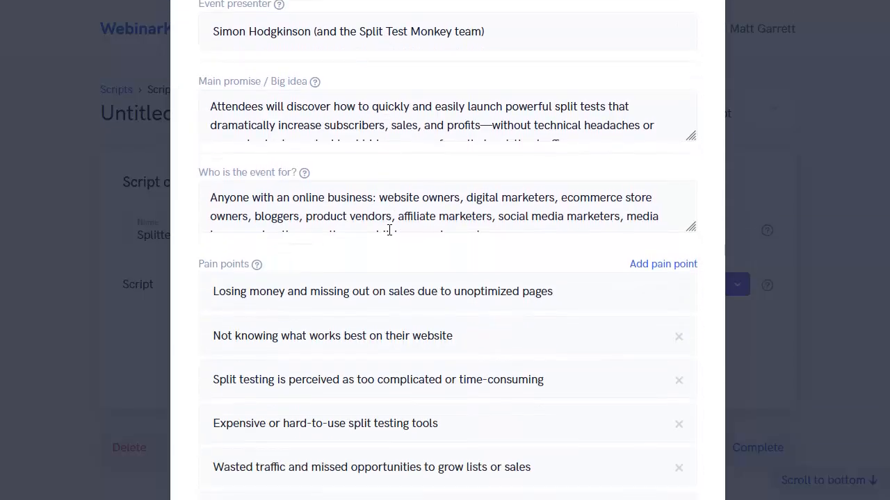
scroll(389, 231, "down", 4)
scroll(389, 230, "down", 4)
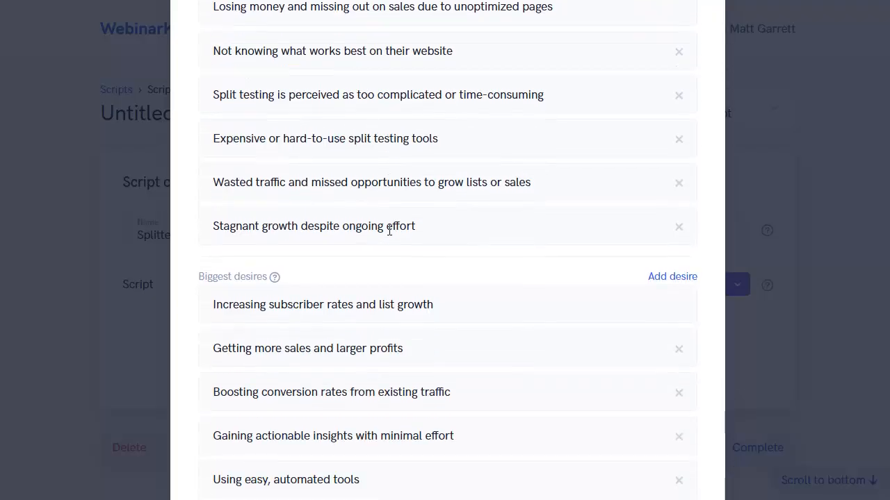
scroll(388, 236, "down", 6)
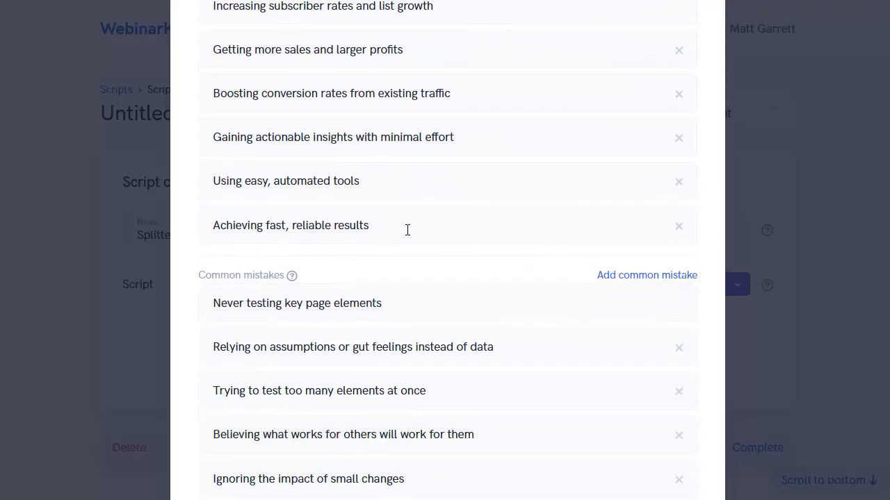
scroll(407, 230, "down", 2)
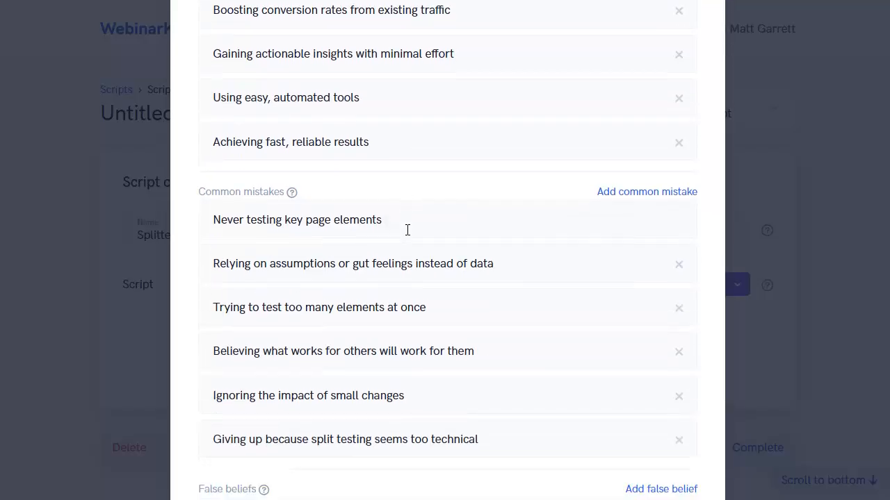
scroll(408, 231, "down", 4)
scroll(407, 230, "down", 10)
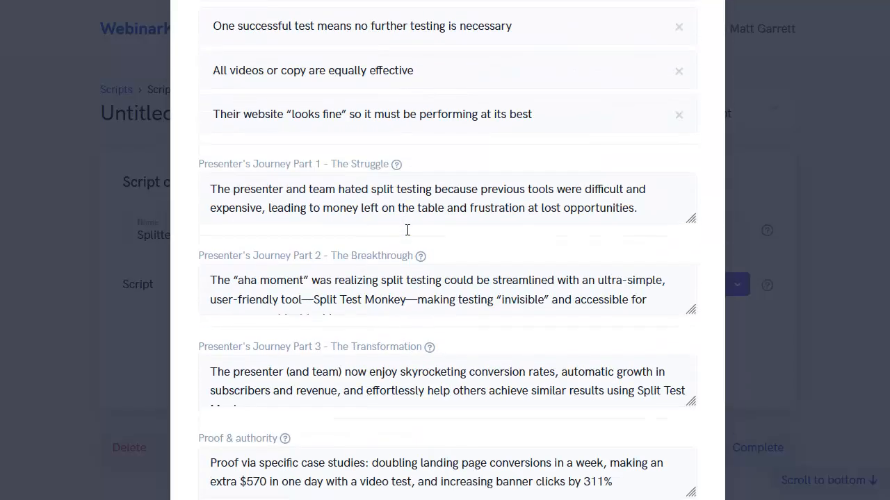
scroll(408, 230, "down", 6)
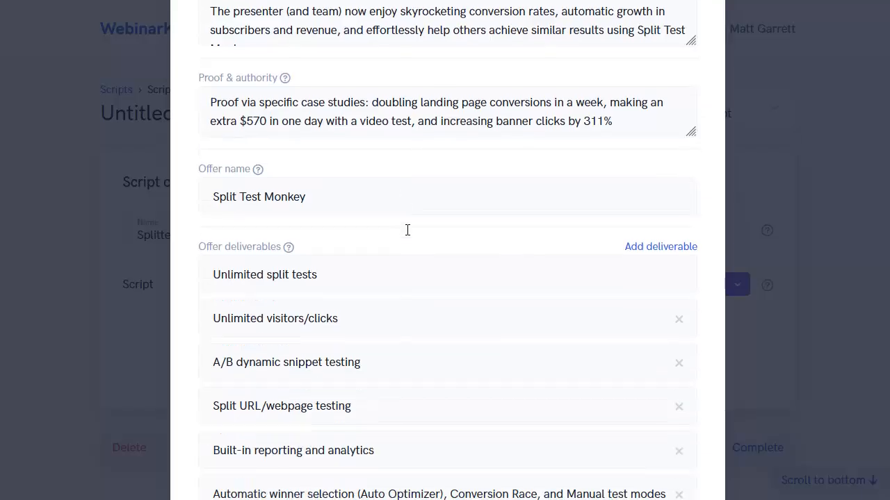
scroll(407, 230, "down", 9)
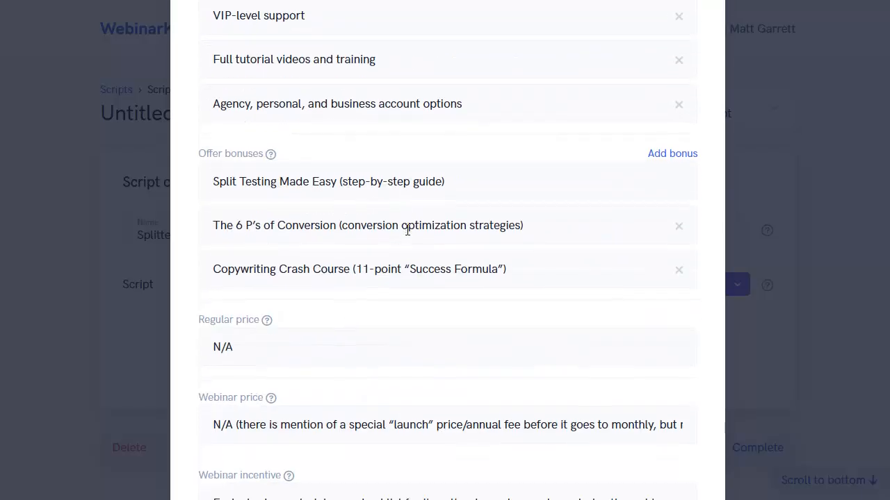
scroll(407, 230, "down", 3)
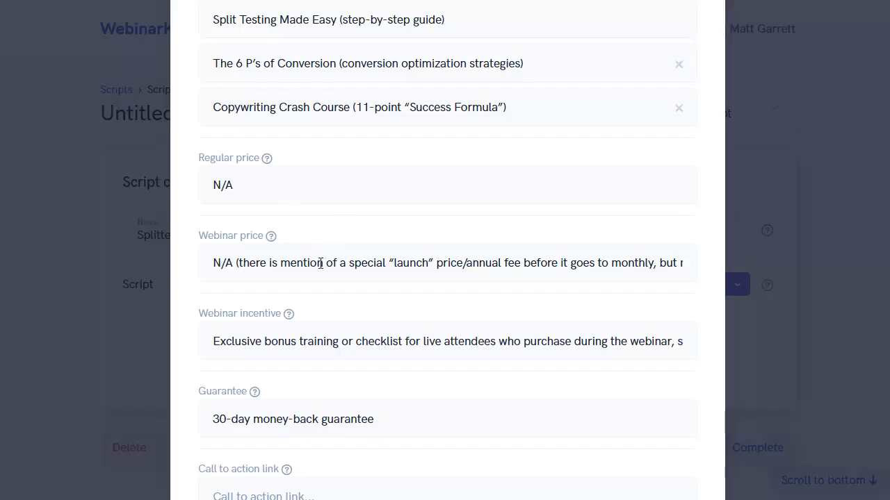
scroll(482, 265, "down", 9)
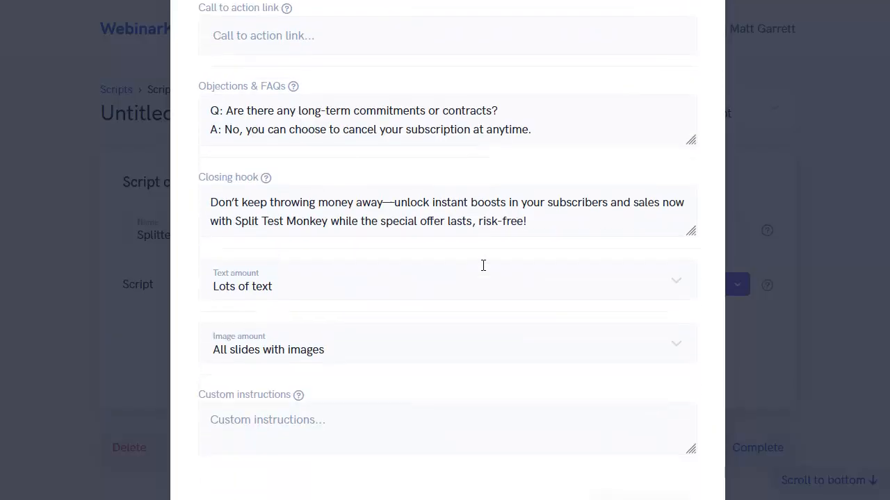
scroll(485, 271, "down", 1)
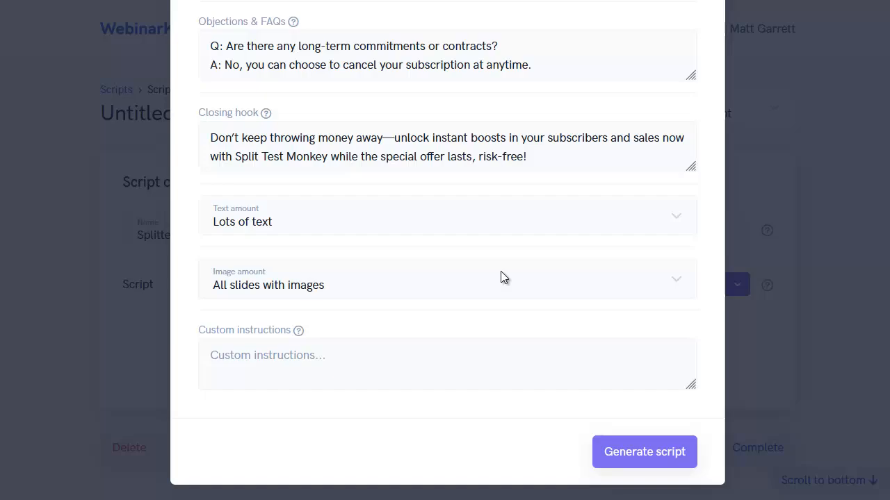
Generate the sales webinar script from the autofilled prompt and review its slides through to the last one
left_click(640, 452)
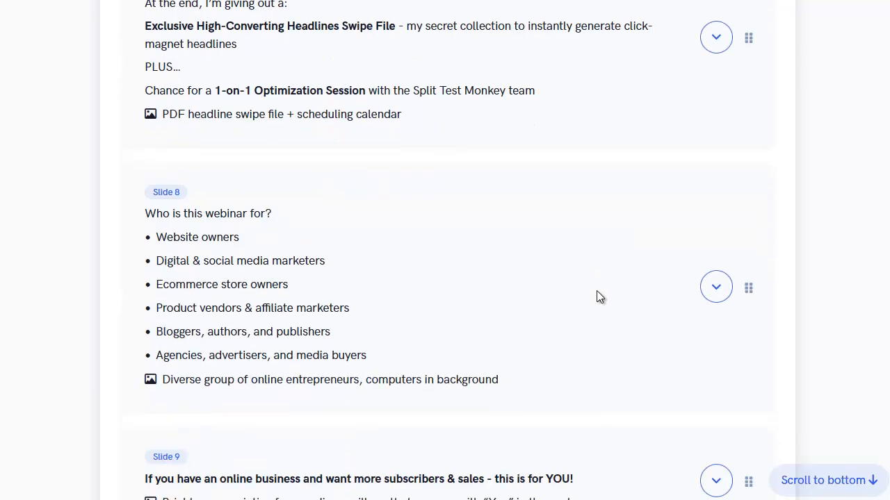
scroll(597, 297, "down", 20)
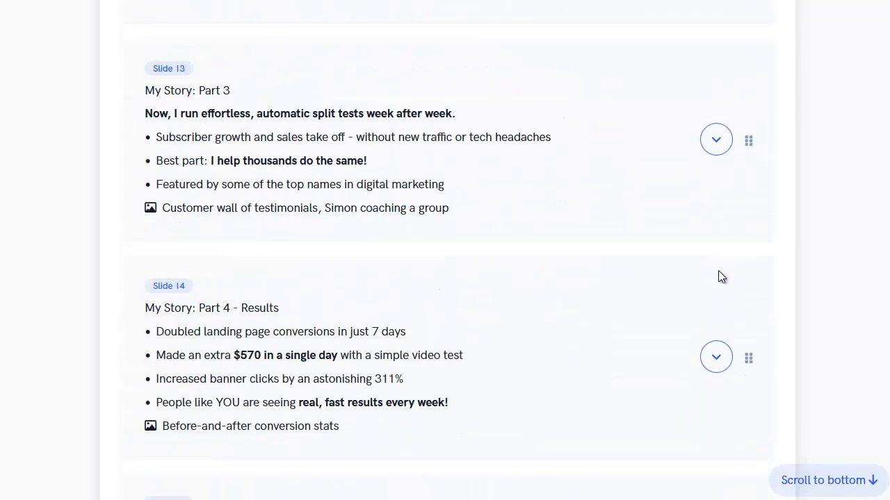
scroll(718, 272, "down", 20)
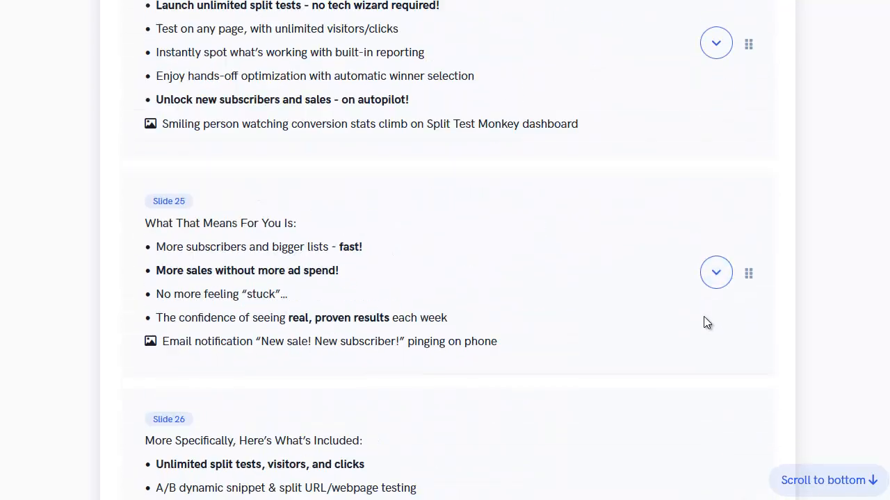
scroll(704, 318, "down", 20)
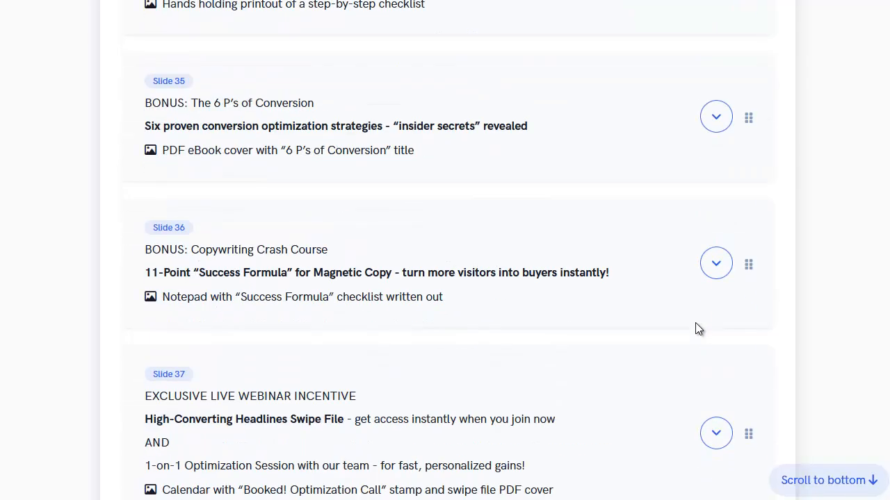
scroll(695, 322, "down", 20)
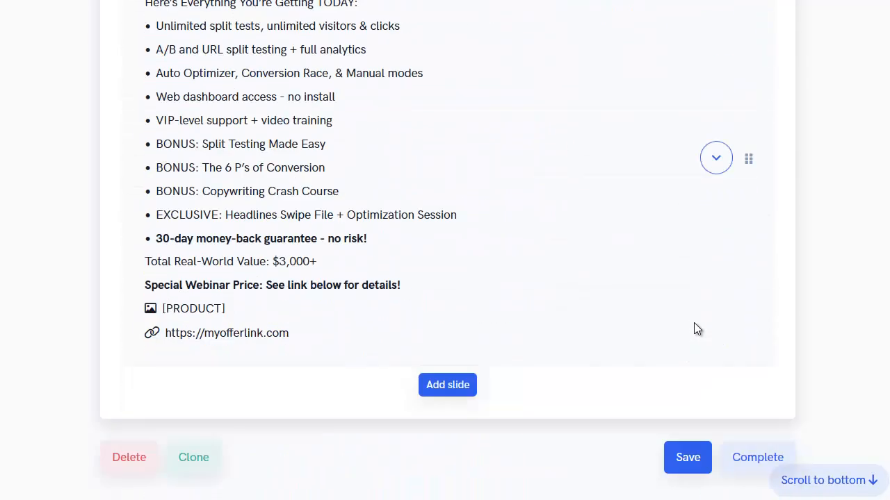
scroll(713, 271, "up", 3)
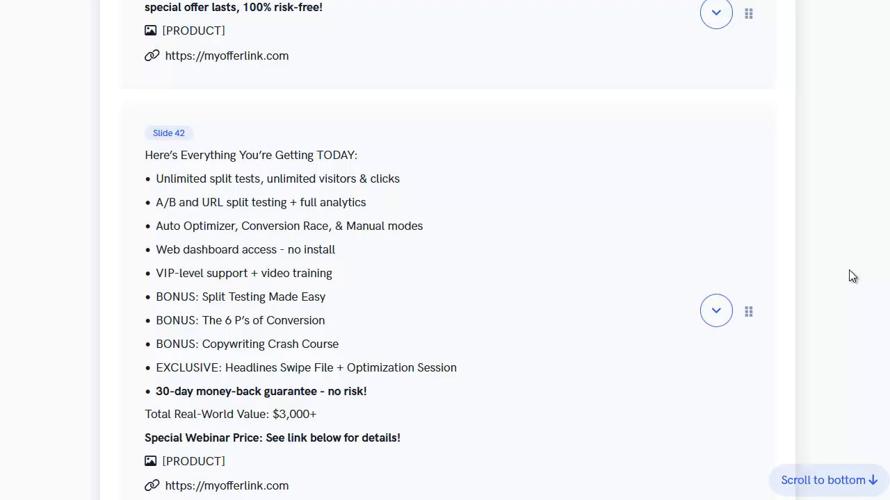
scroll(848, 288, "down", 2)
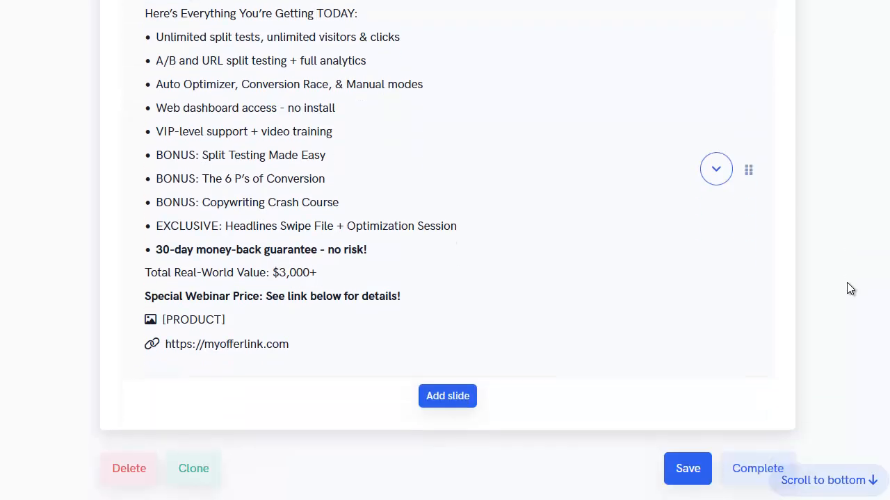
scroll(847, 282, "down", 1)
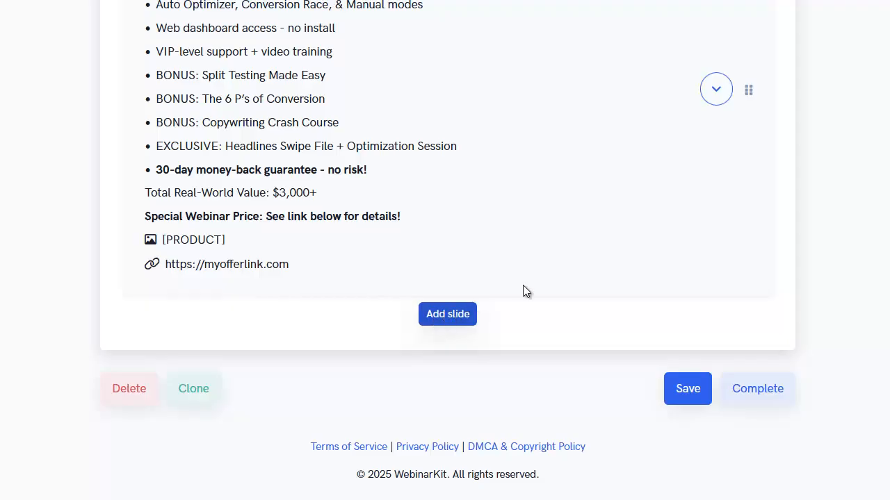
Save and complete the Splittest Monkey script, and go to the list of slide decks
left_click(683, 393)
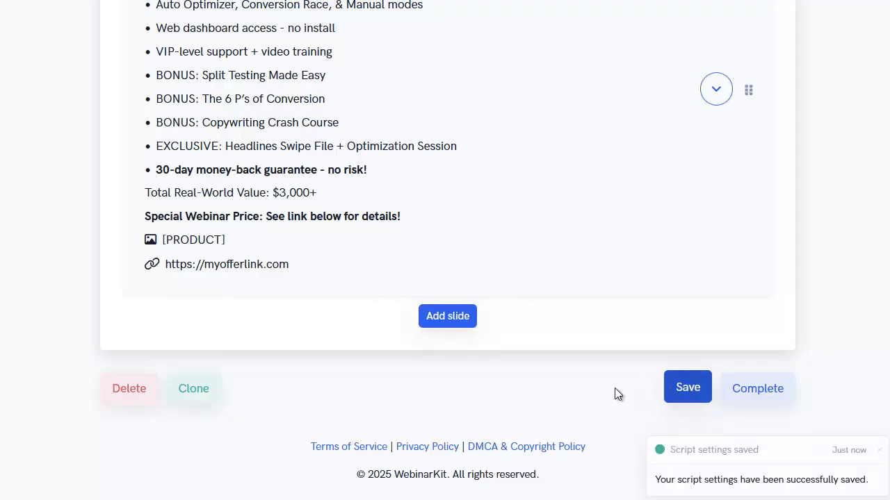
left_click(751, 395)
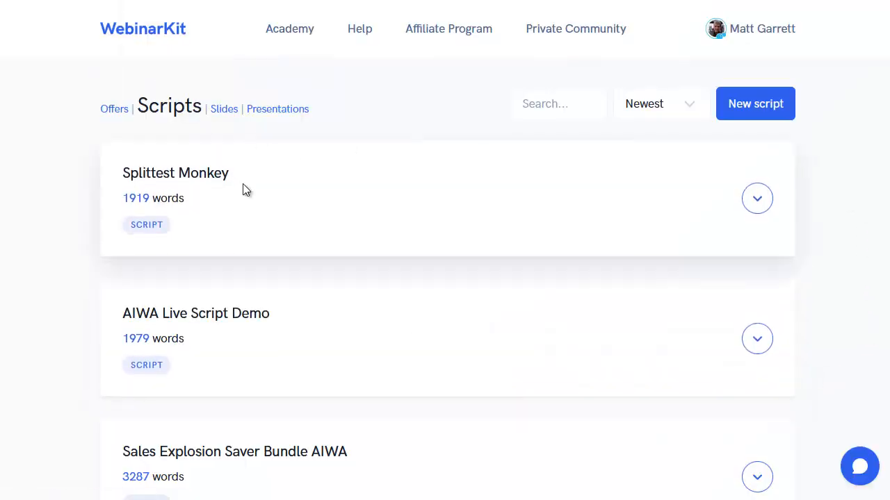
left_click(224, 110)
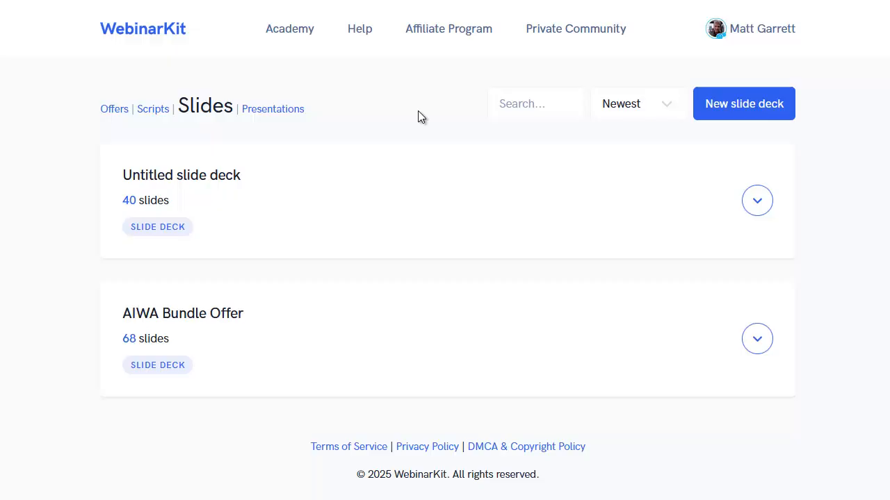
Create a new slide deck and choose the Splittest Monkey script for AI conversion into slides
left_click(737, 104)
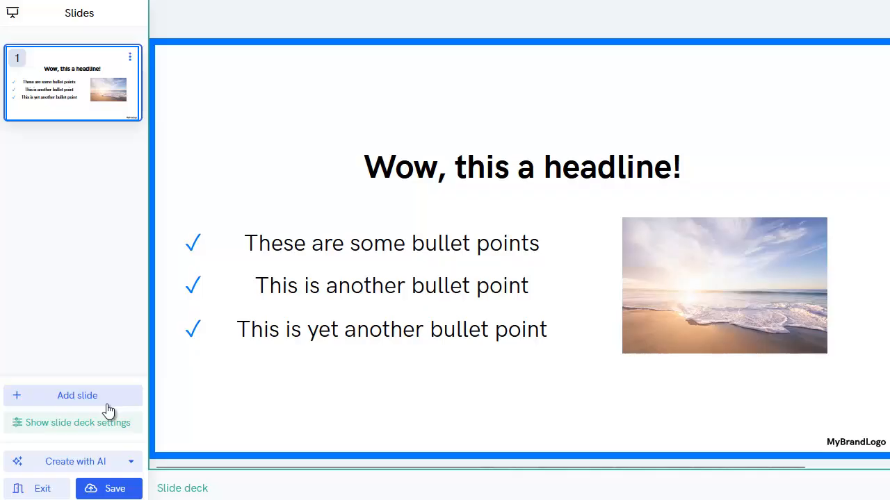
left_click(85, 464)
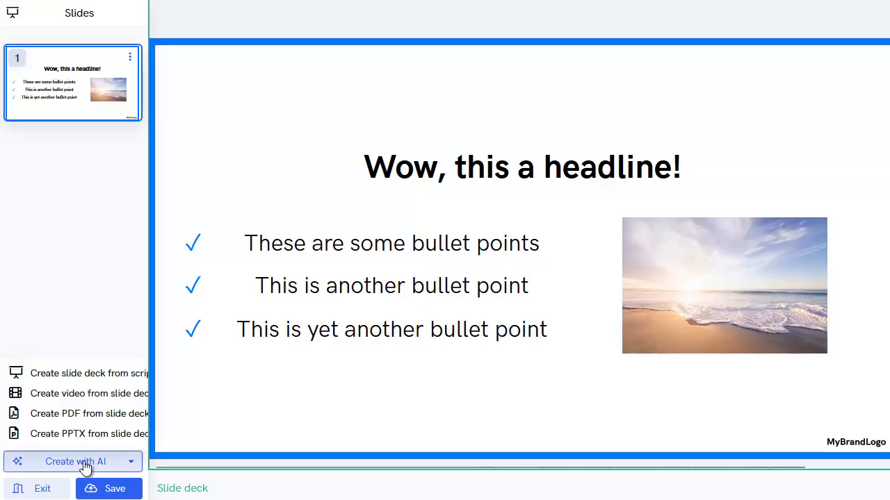
left_click(110, 375)
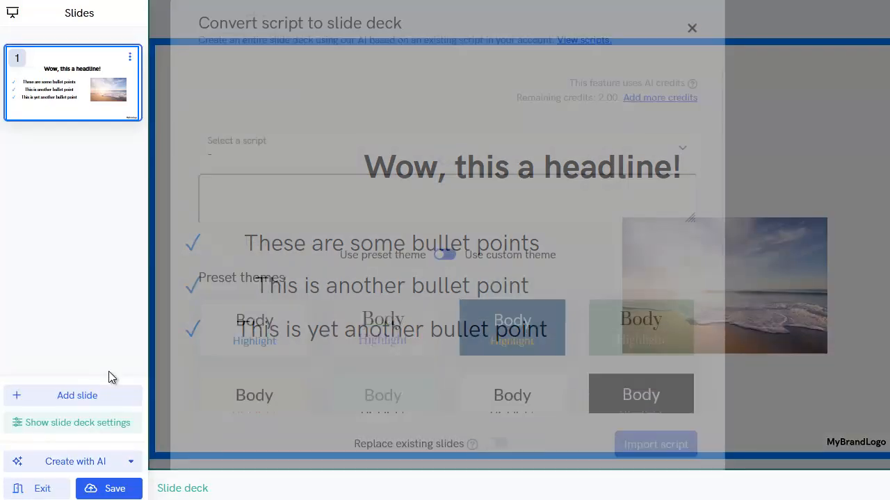
left_click(275, 181)
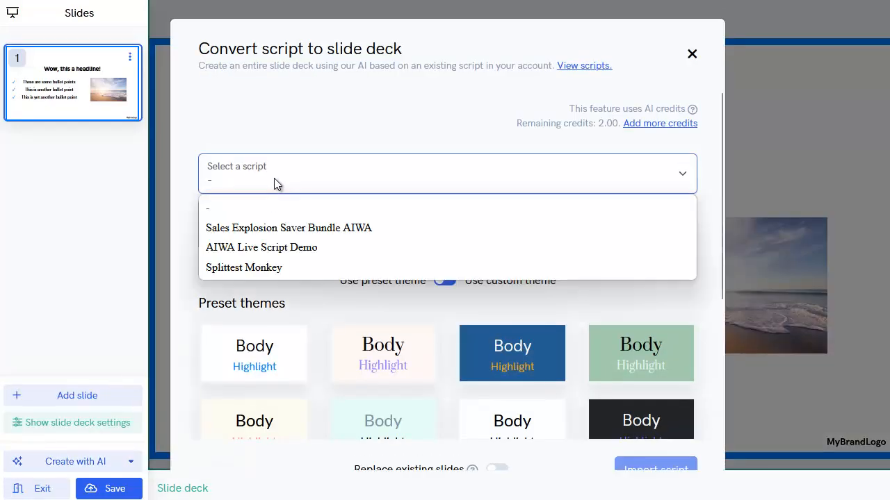
left_click(284, 270)
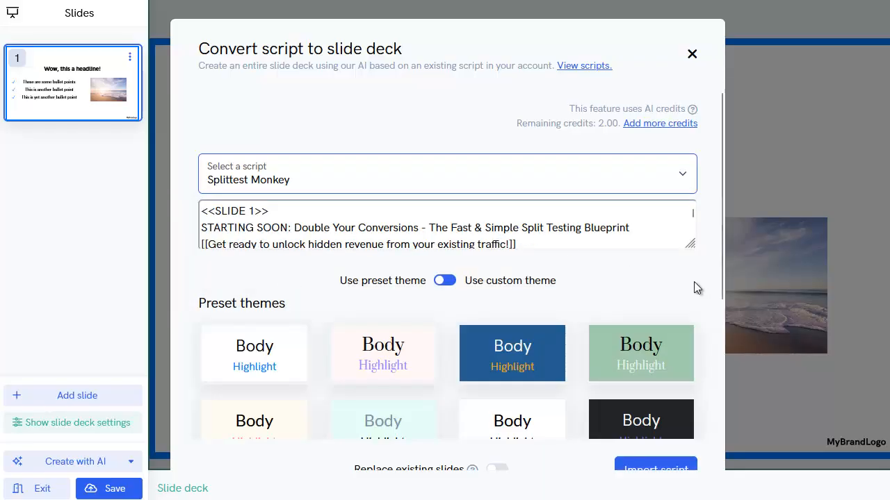
Apply the white preset theme with blue highlights, keep v1 AI-generated slide images, and import the script into the deck
scroll(696, 281, "down", 2)
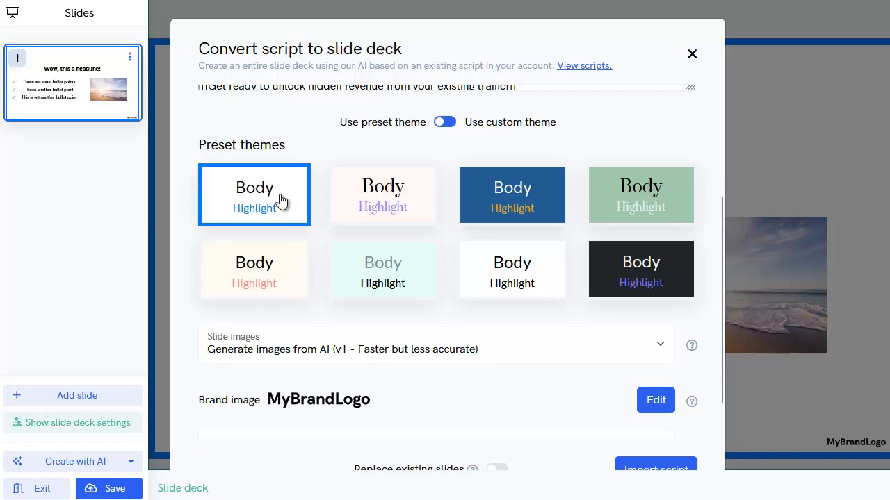
scroll(298, 193, "down", 1)
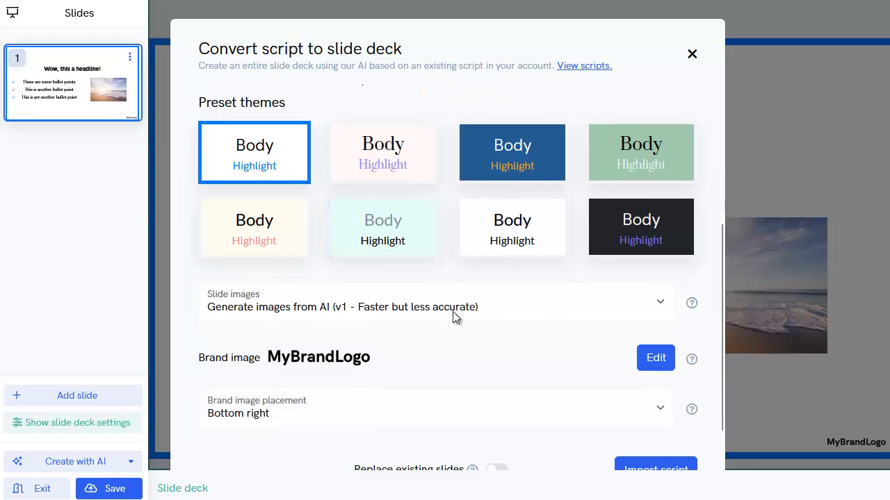
left_click(658, 304)
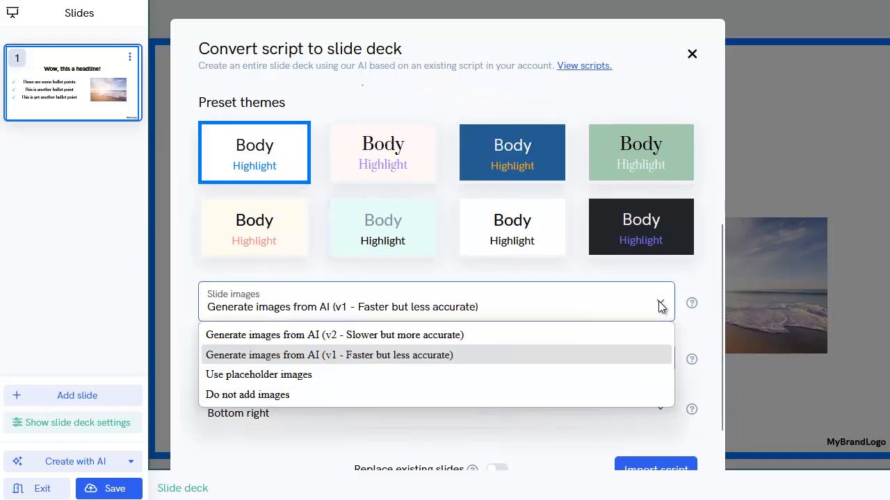
left_click(439, 356)
scroll(344, 357, "down", 1)
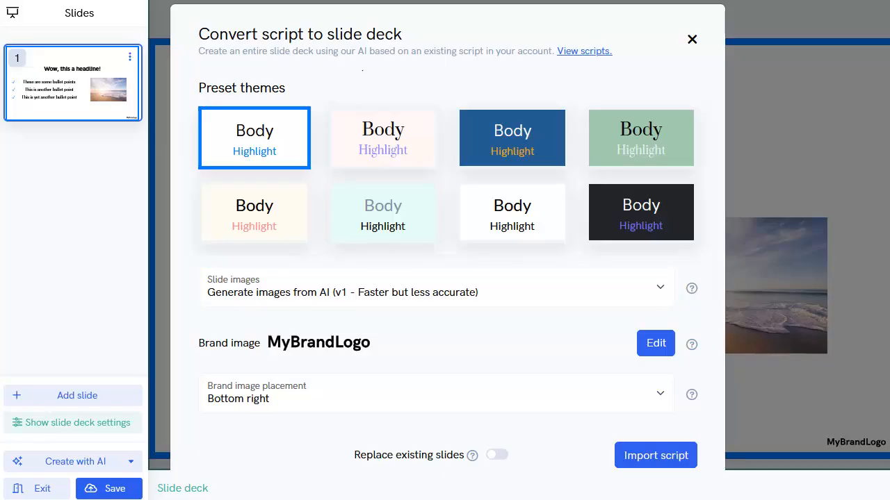
left_click(639, 457)
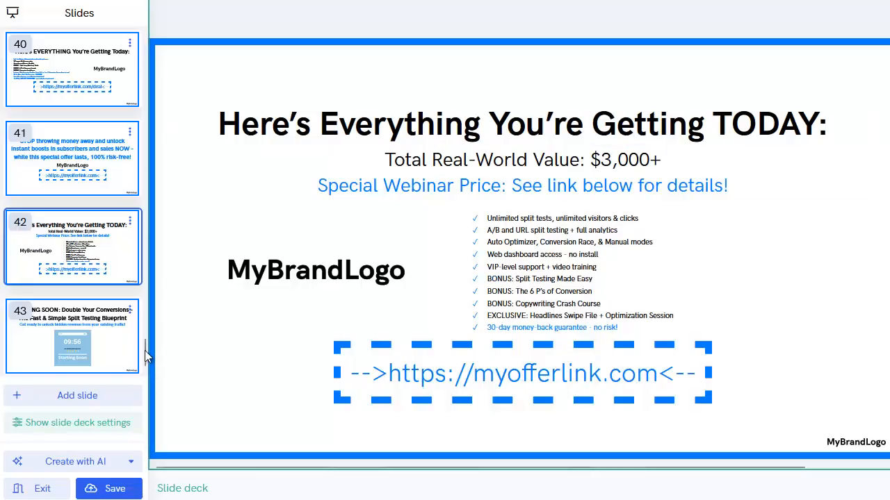
Review the generated slides from the end of the deck back through slides 33, 27, 26 and 25
left_click_drag(143, 355, 136, 280)
left_click(88, 345)
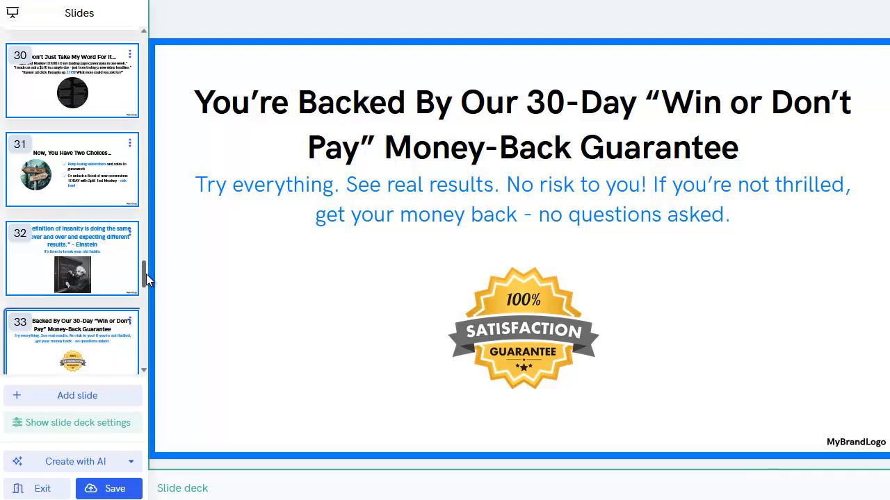
left_click_drag(145, 277, 141, 235)
left_click(93, 244)
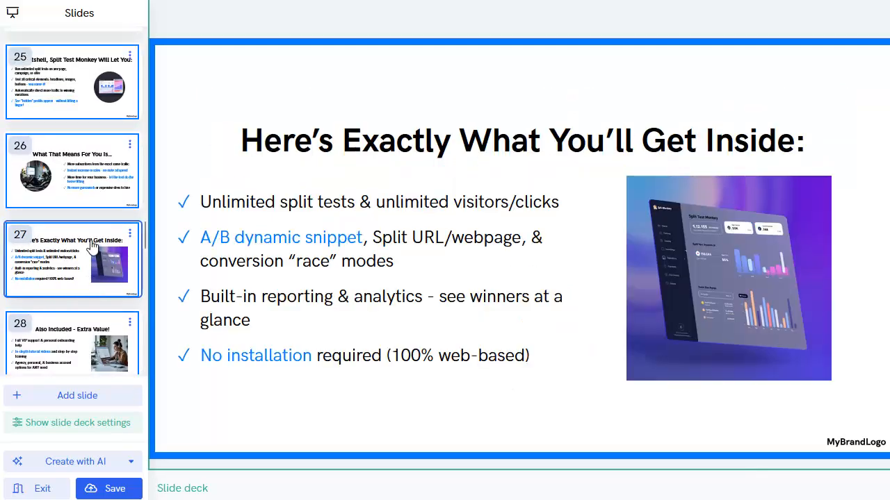
left_click(88, 214)
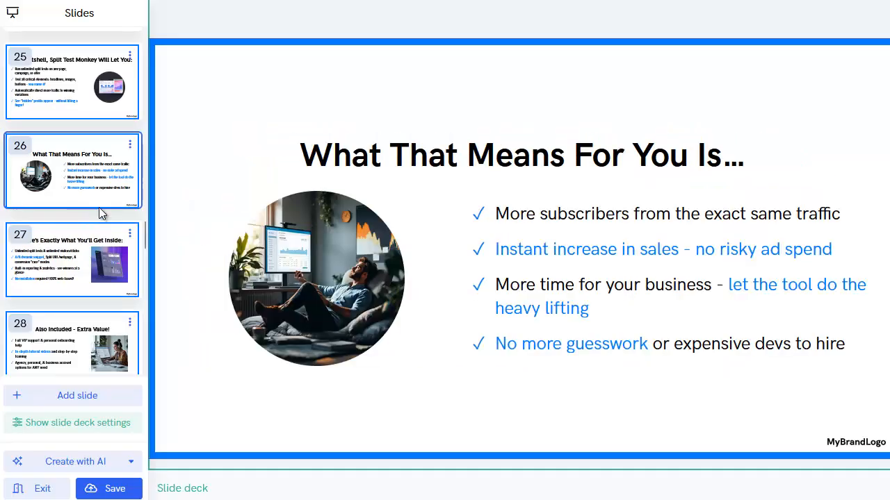
left_click(102, 100)
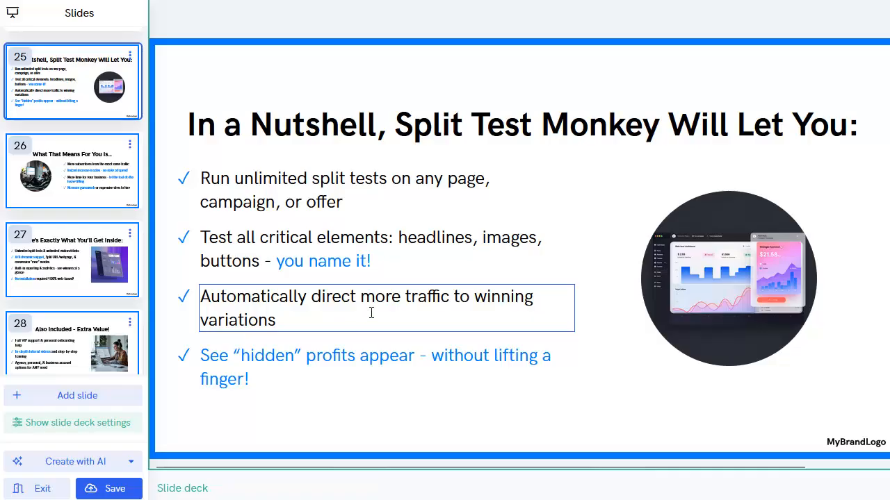
Replace the image on slide 26 with an AI-generated one from the prompt "young professional tech savie lady relaxing on her sofa with her laptop"
left_click(74, 182)
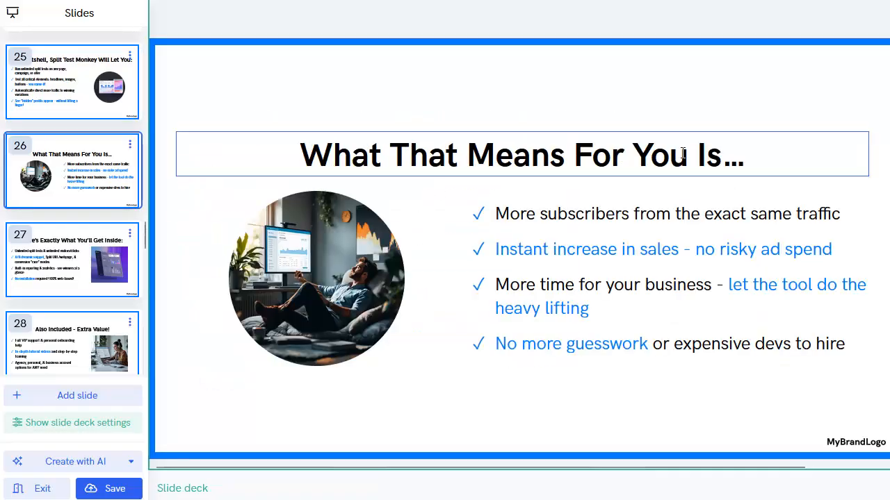
left_click(314, 287)
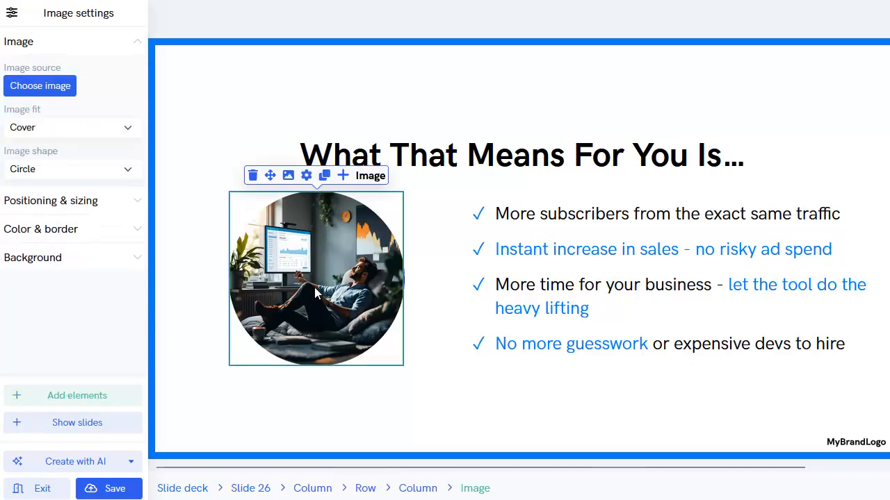
left_click(288, 177)
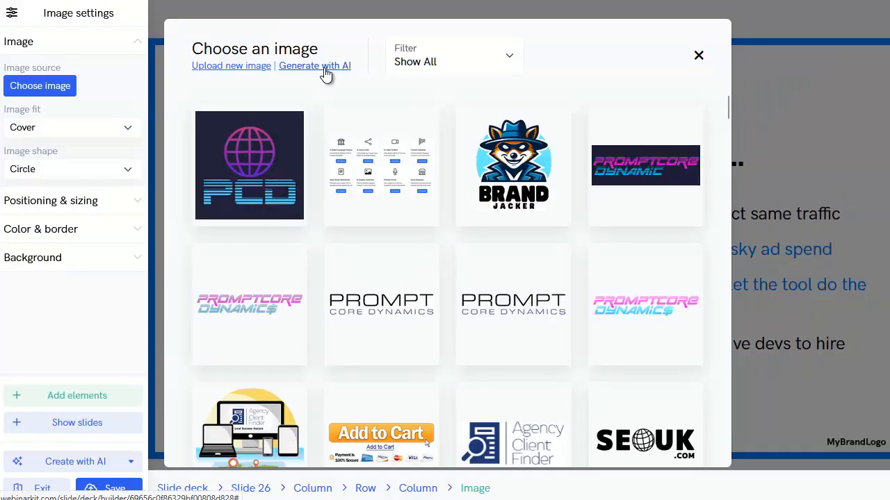
left_click(321, 66)
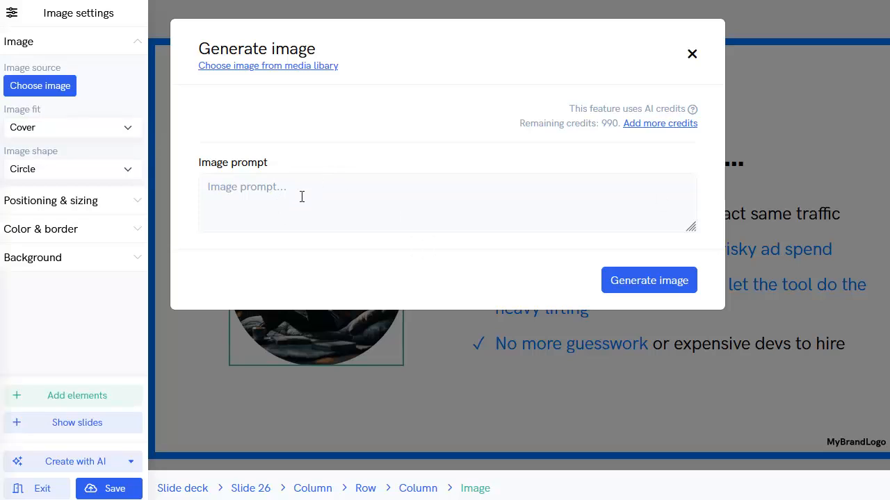
left_click(303, 194)
type("young professional tech savie lady relaxing on her sofa with her laptop")
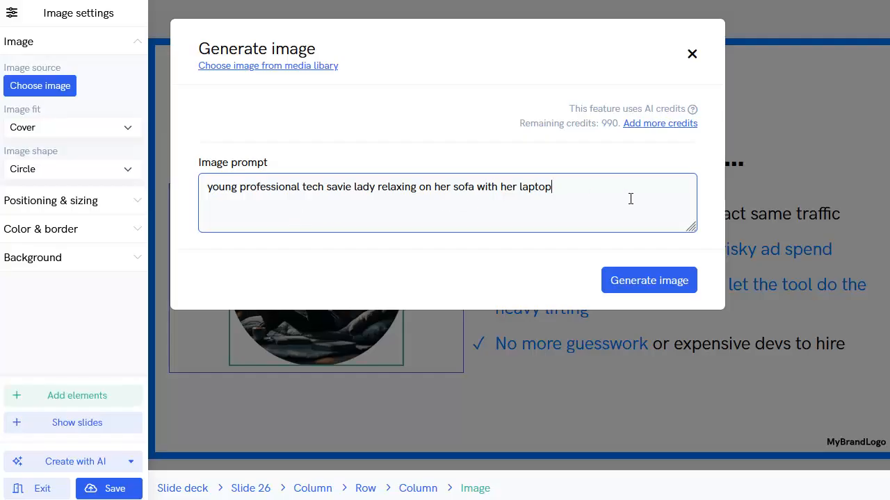
left_click(650, 281)
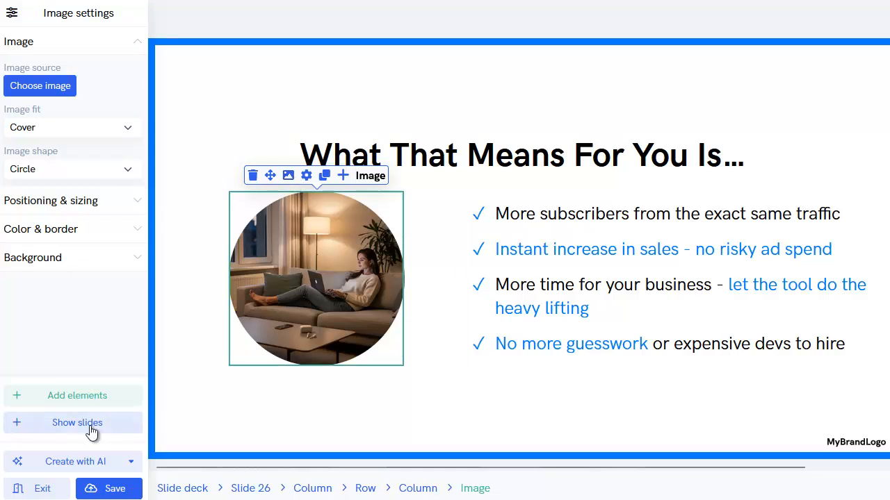
Try centre alignment on slide 26's first bullet point, "More subscribers from the exact same traffic", and restore left alignment
left_click(506, 217)
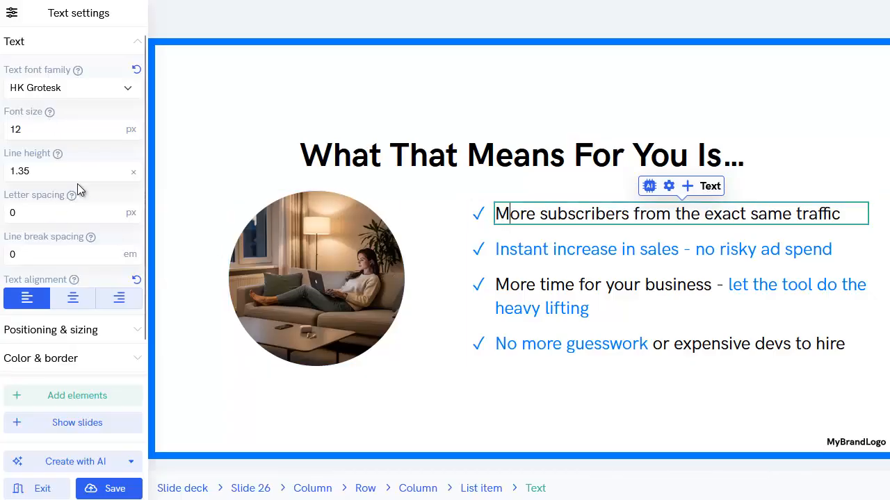
scroll(77, 184, "down", 1)
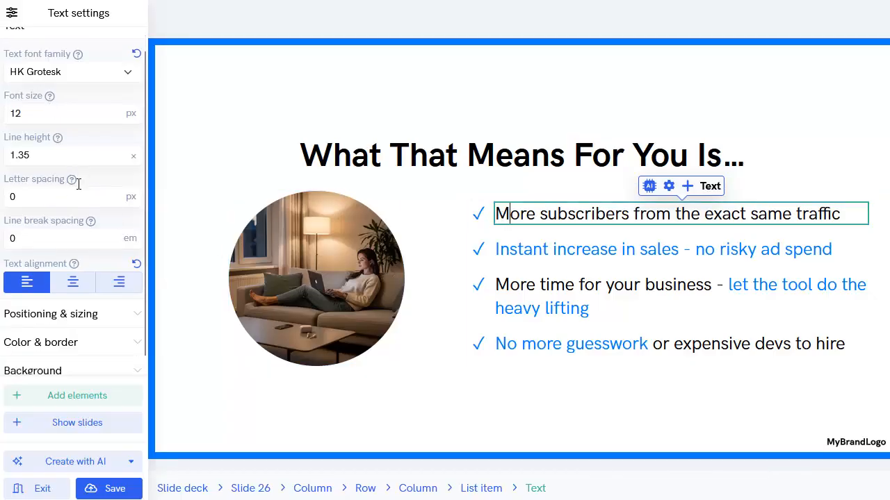
left_click(82, 277)
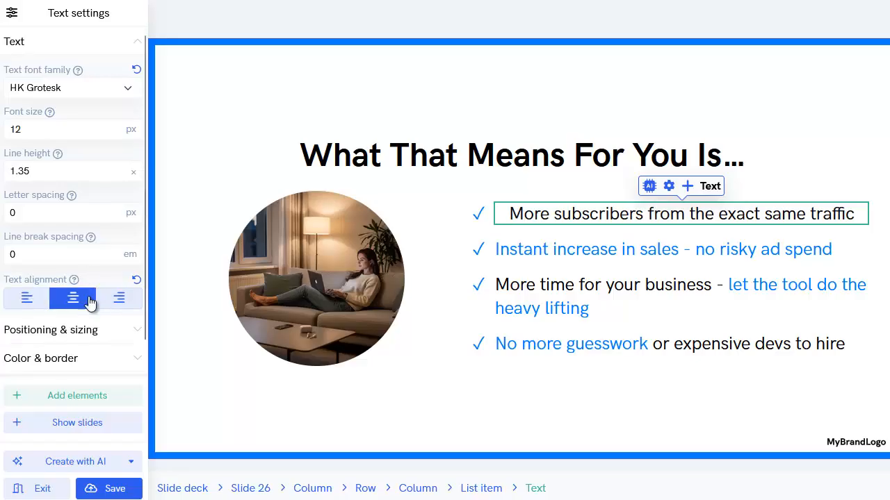
left_click(30, 300)
scroll(49, 258, "down", 1)
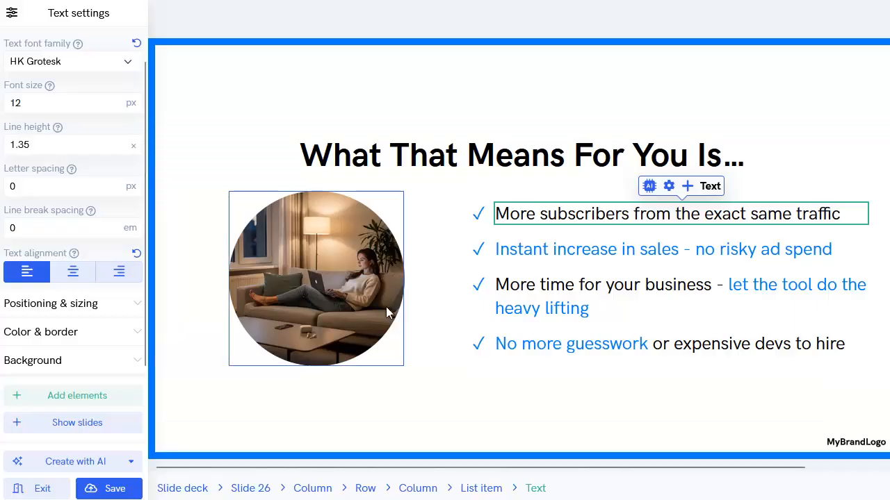
Check the deck's opening slides and AI creation options, and exit the deck to the list of slide decks
left_click(91, 426)
left_click_drag(145, 234, 134, 51)
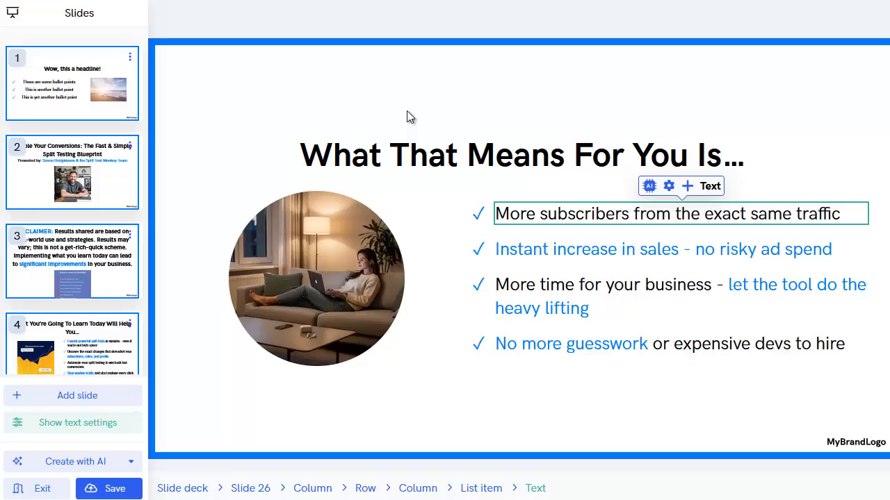
left_click(130, 463)
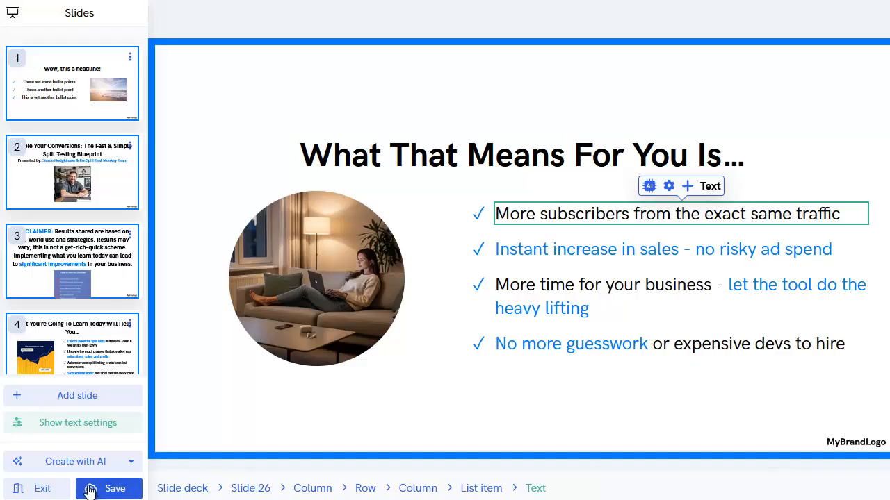
left_click(45, 490)
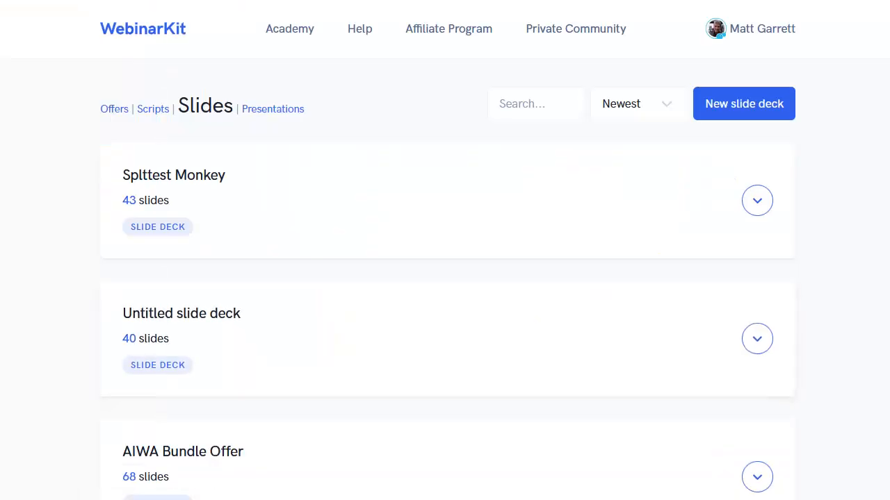